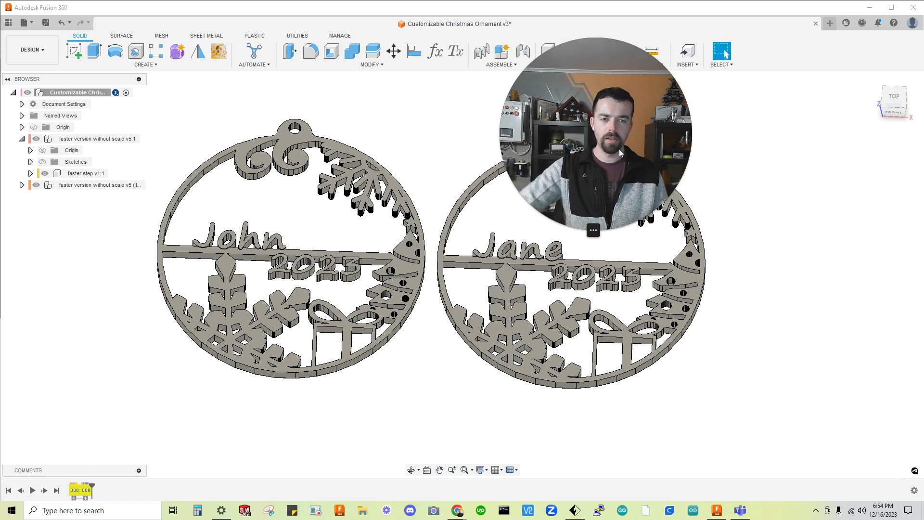
Step: Replace the first ornament's name text with a different first name using the ParametricText tool
drag(619, 149, 839, 129)
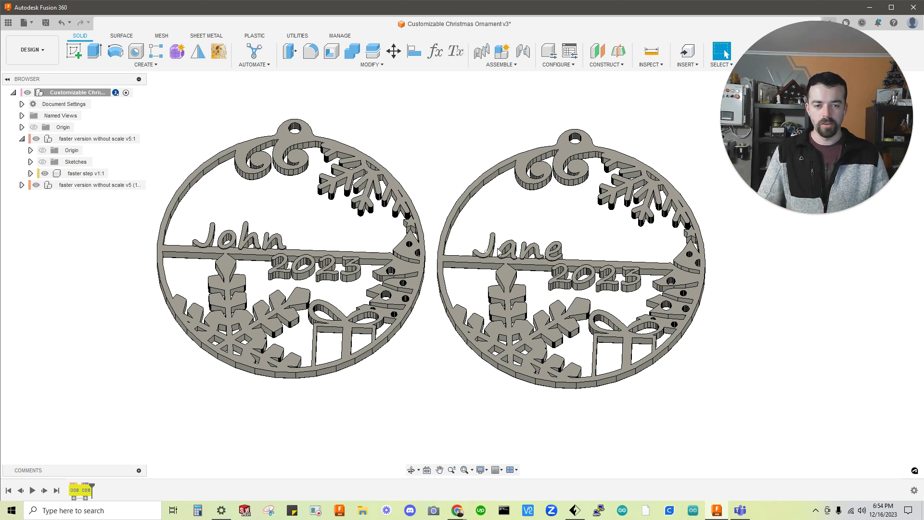
click(455, 53)
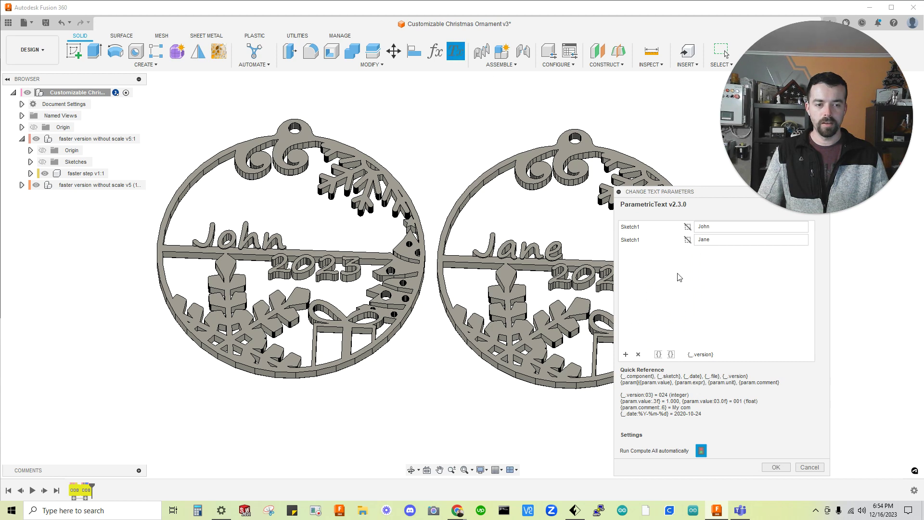
click(732, 229)
key(BackSpace)
key(BackSpace)
key(BackSpace)
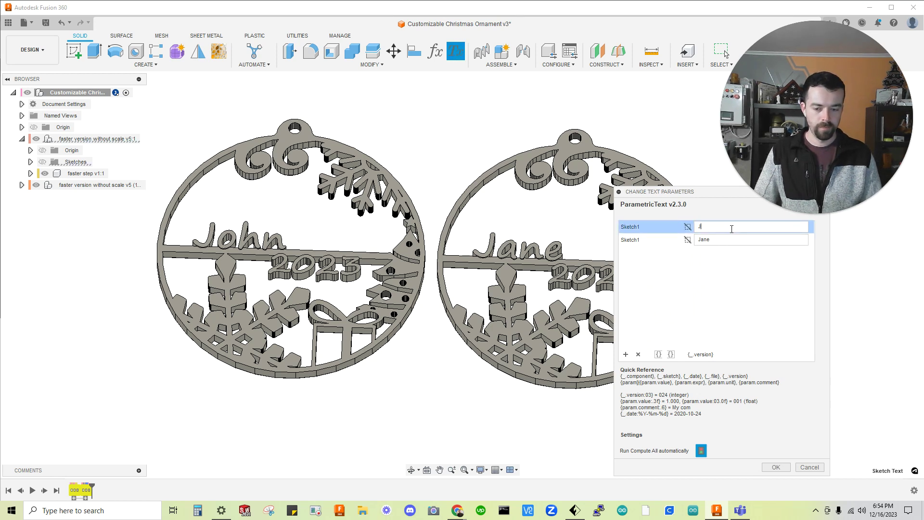
text(ame)
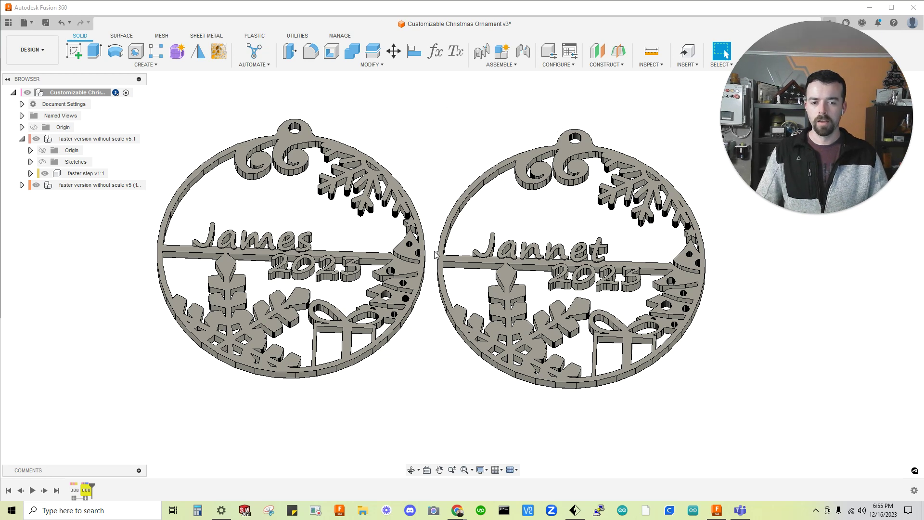
click(403, 236)
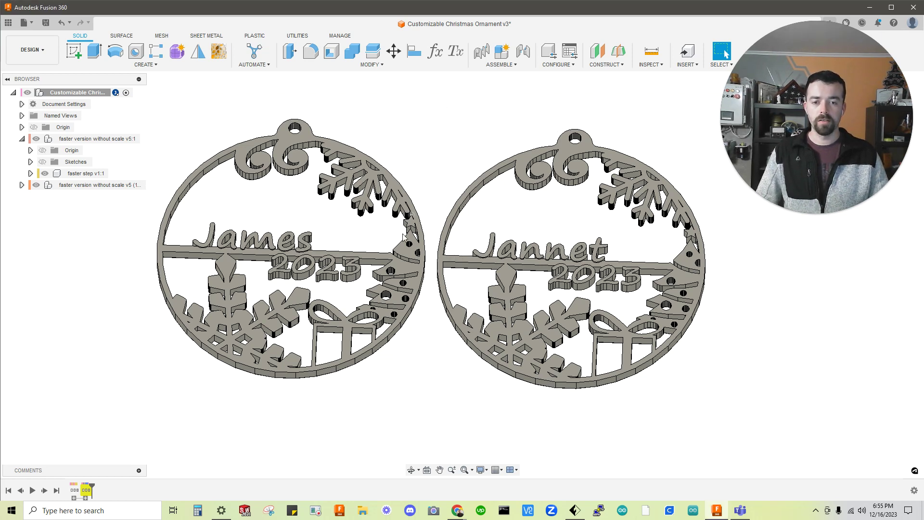
Step: Switch to FlashPrint to view the ornaments on the build plate, and return to Fusion 360
click(573, 514)
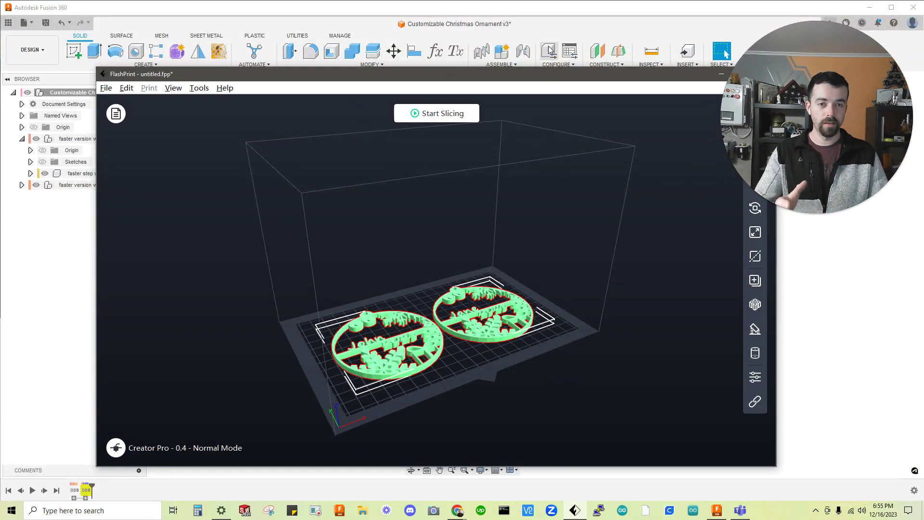
drag(579, 78, 483, 207)
click(234, 182)
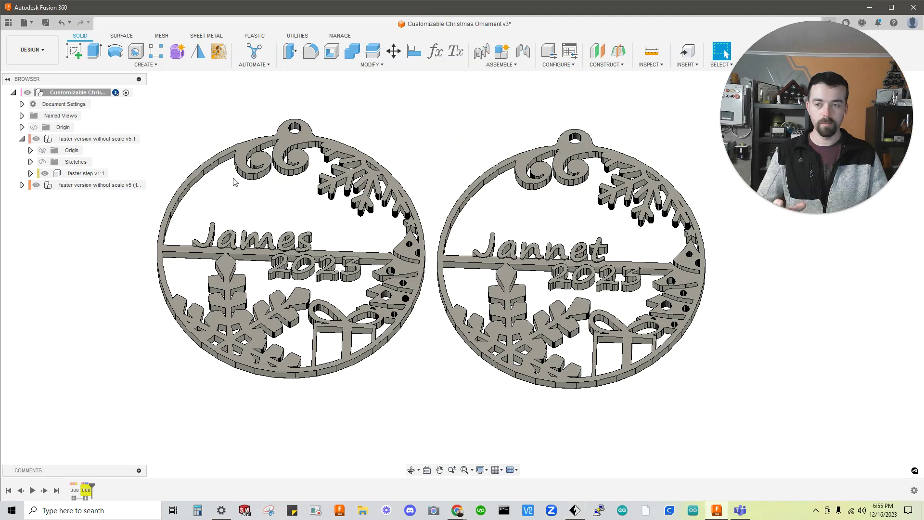
Step: Open Save As Mesh for the whole Customizable Christmas Ornament design and check its output settings for sending to FlashPrint
click(98, 95)
right_click(99, 100)
click(130, 263)
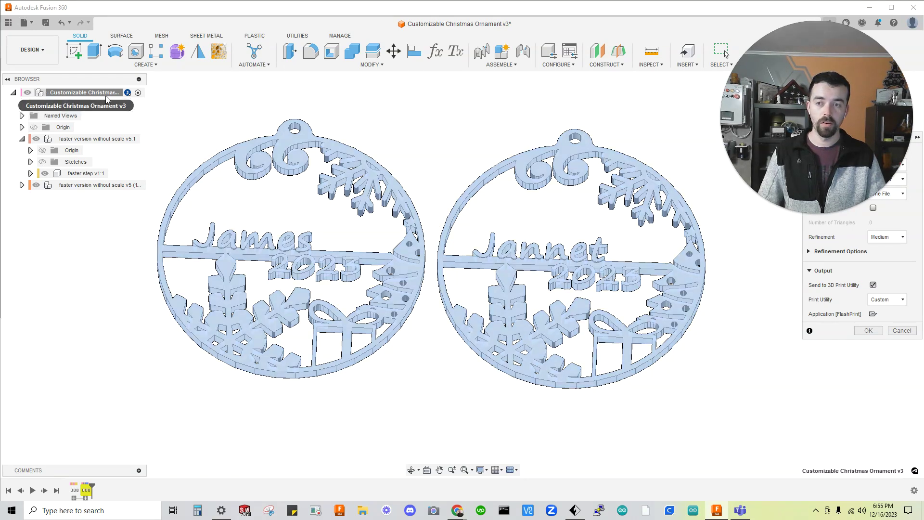
drag(885, 173, 572, 260)
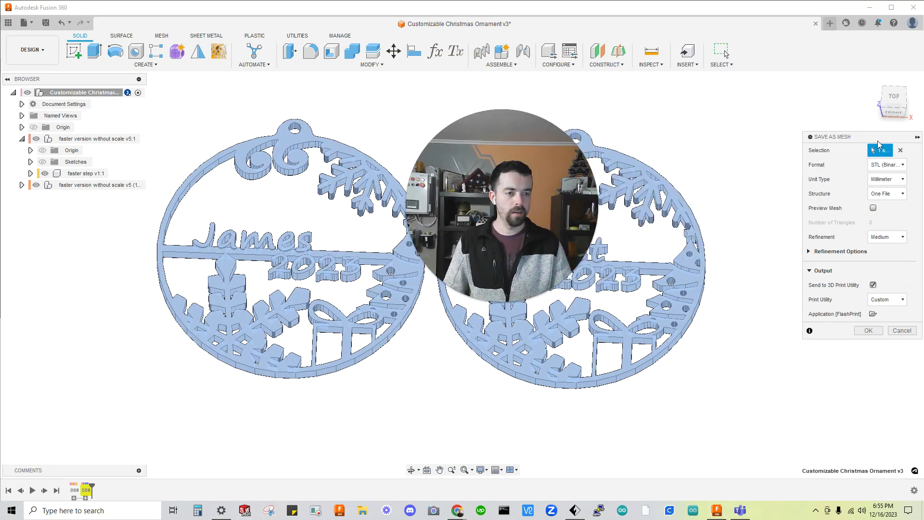
drag(882, 133, 717, 163)
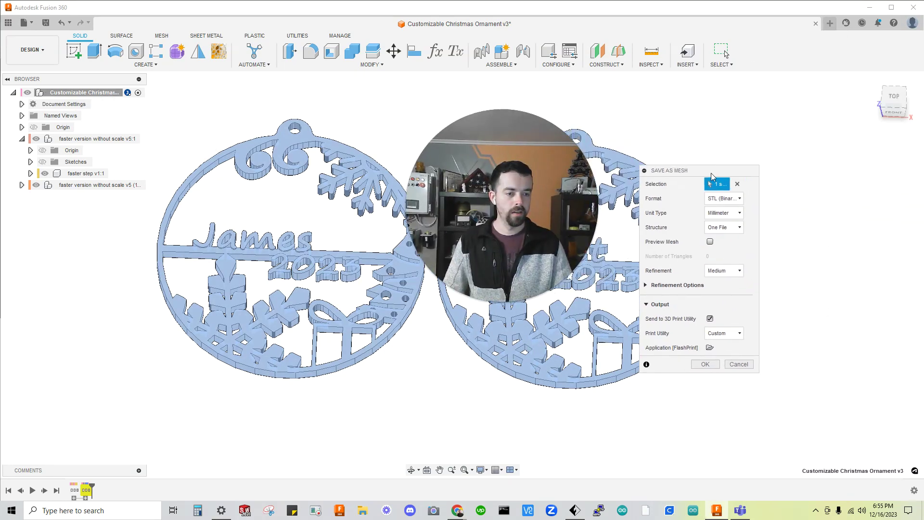
click(707, 316)
click(707, 316)
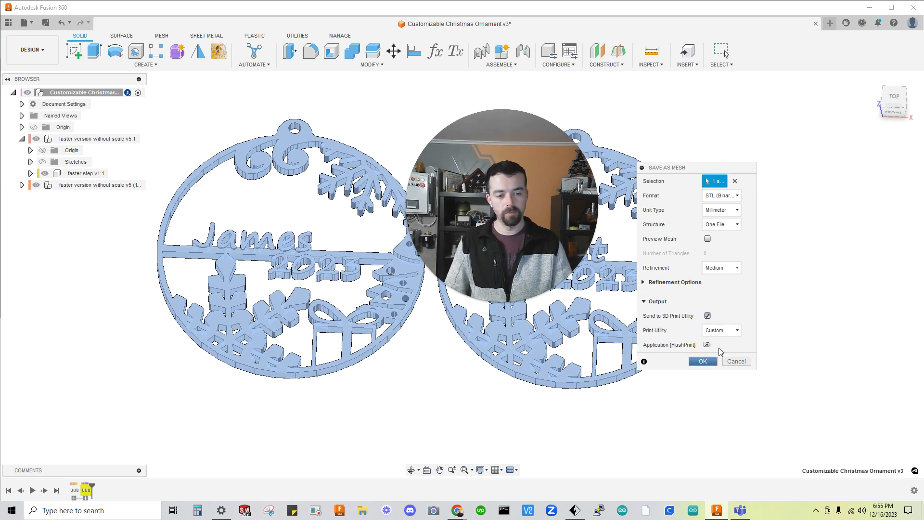
click(710, 363)
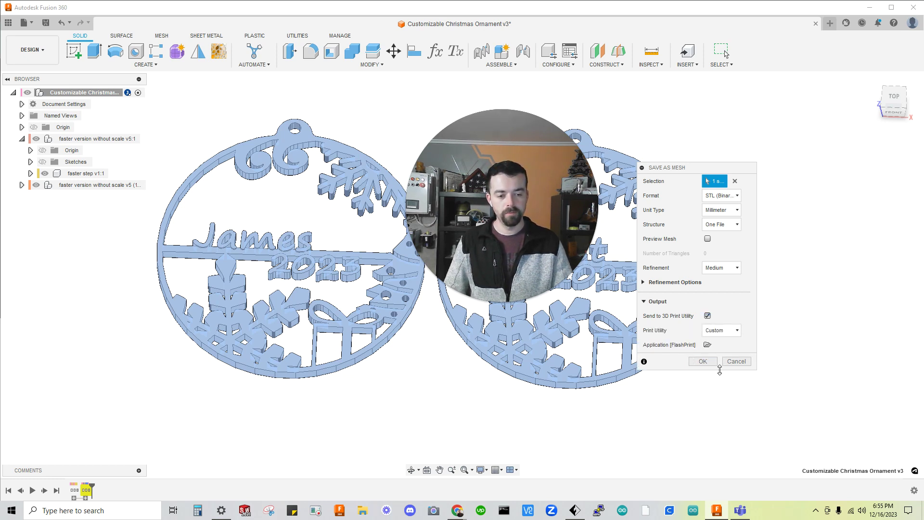
Step: Look at the FlashPrint build plate again, and go back to Fusion 360 to close the Save As Mesh dialog
click(571, 513)
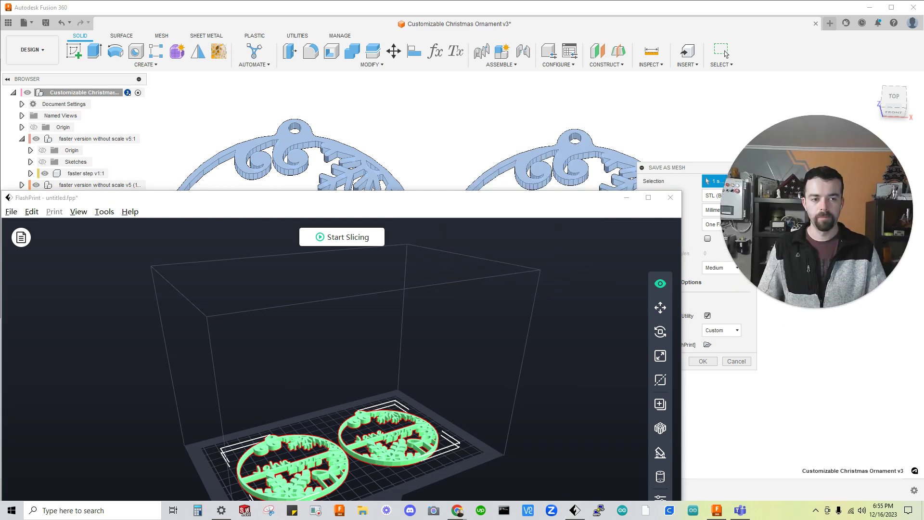
click(680, 172)
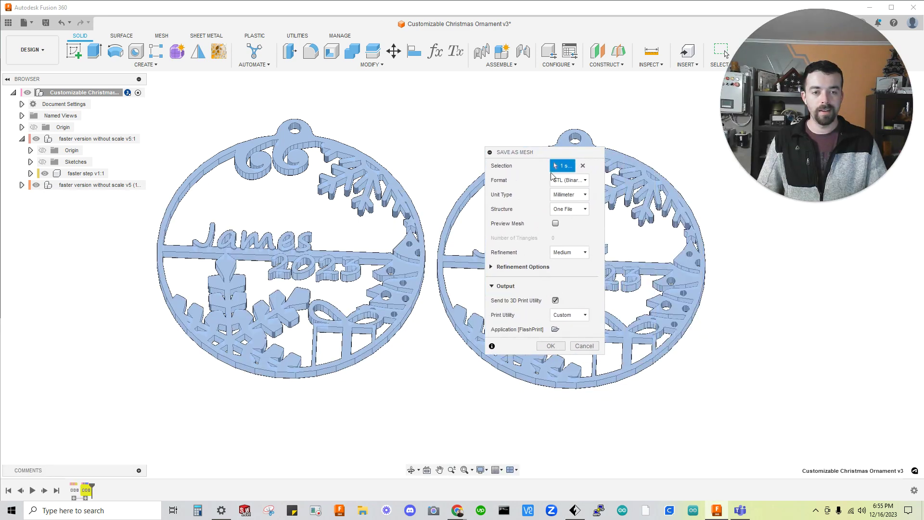
click(719, 356)
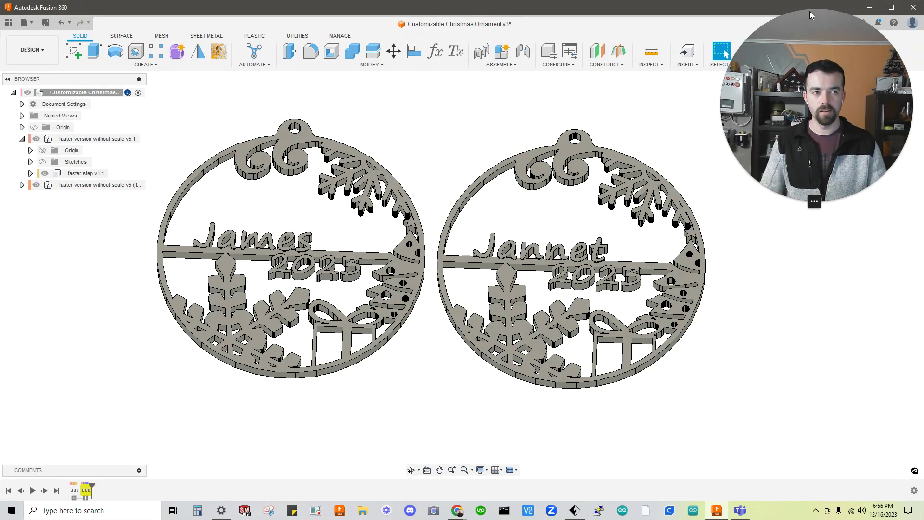
Step: Switch to the GrabCAD Customizable Ornament page in Chrome, view both model pictures and try to download all its files
click(866, 8)
key(alt+Tab)
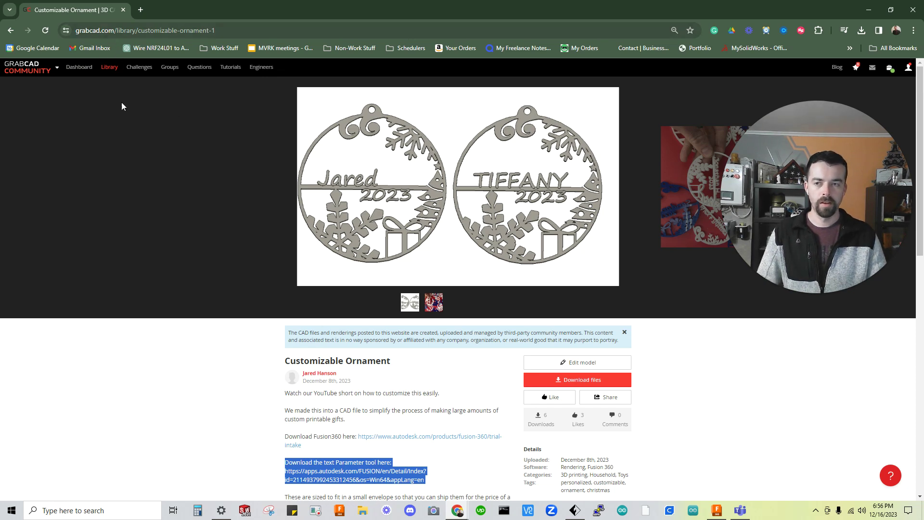
click(435, 301)
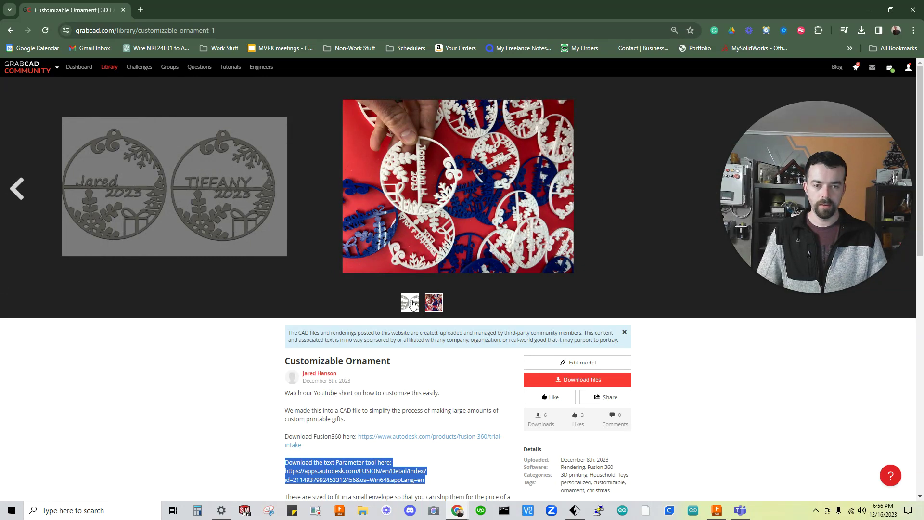
click(417, 305)
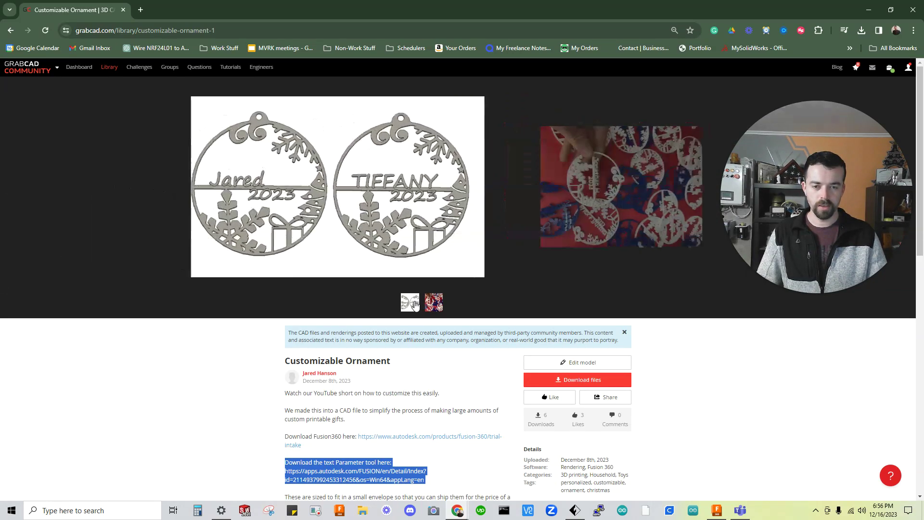
click(603, 384)
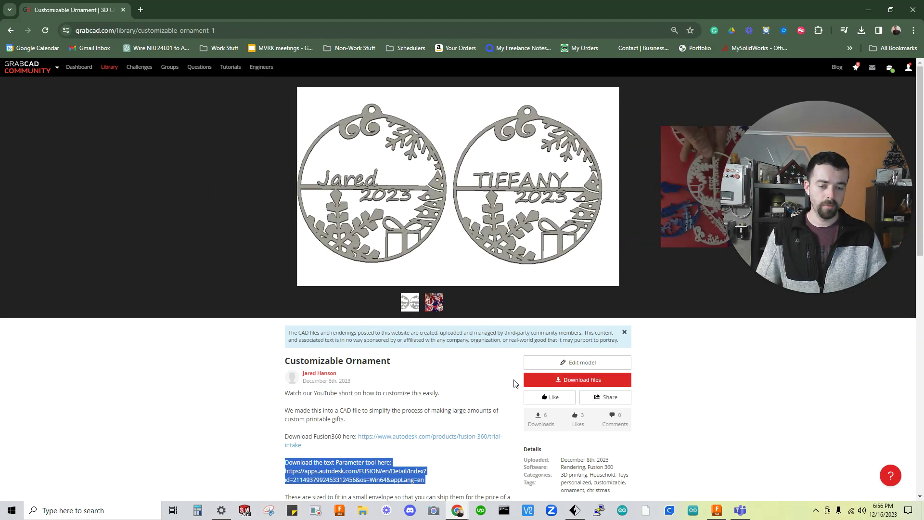
click(558, 385)
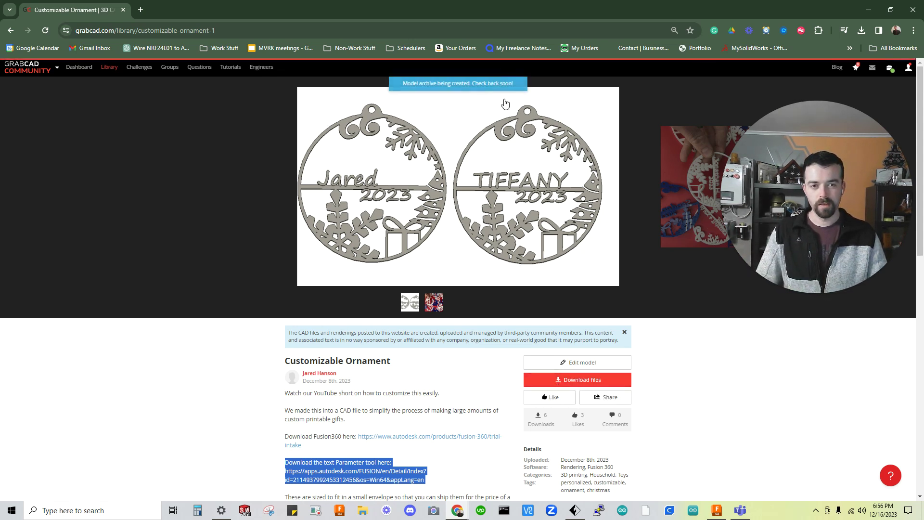
Step: Open the Fusion 360 trial page linked in the model description and choose Fusion 360 for personal use (limited version)
click(248, 329)
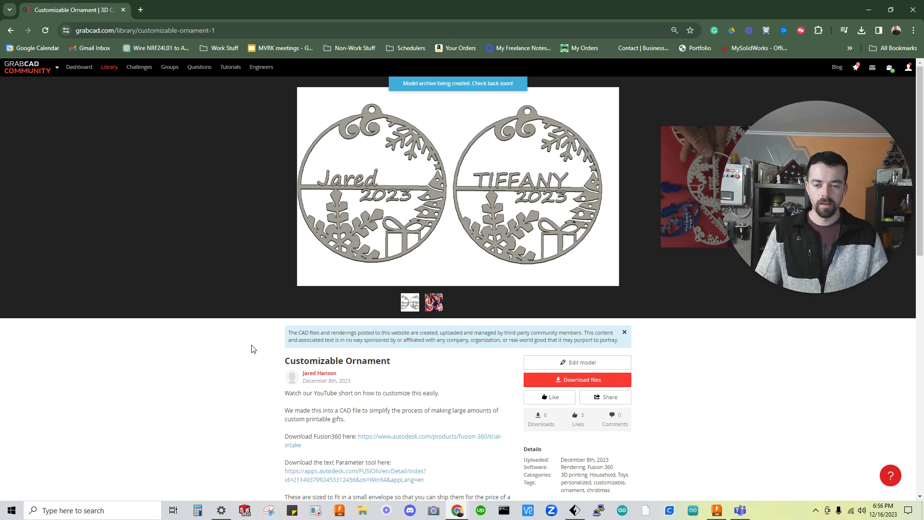
scroll(376, 423, down, 2)
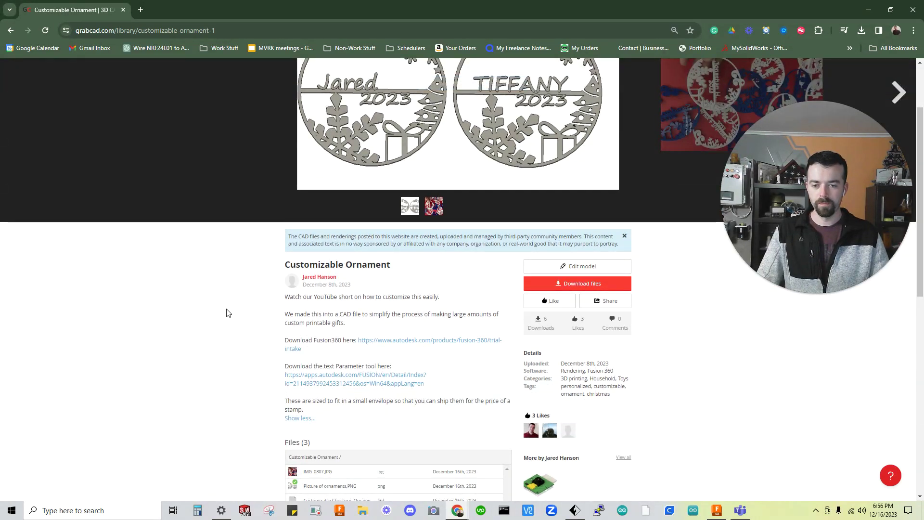
scroll(236, 316, down, 2)
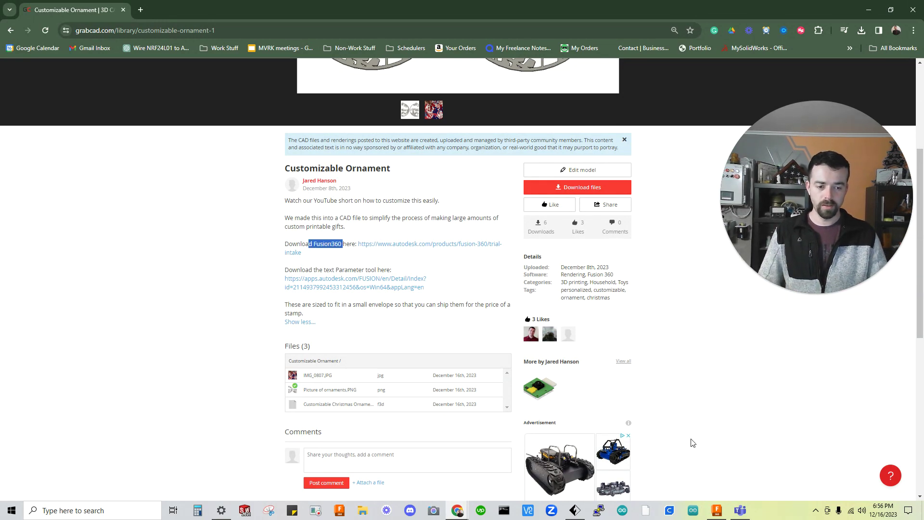
click(716, 511)
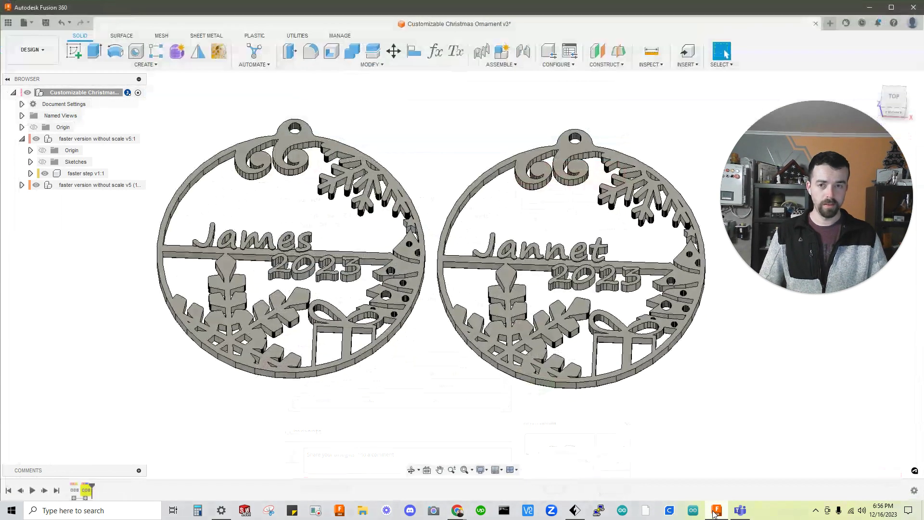
click(717, 511)
click(446, 248)
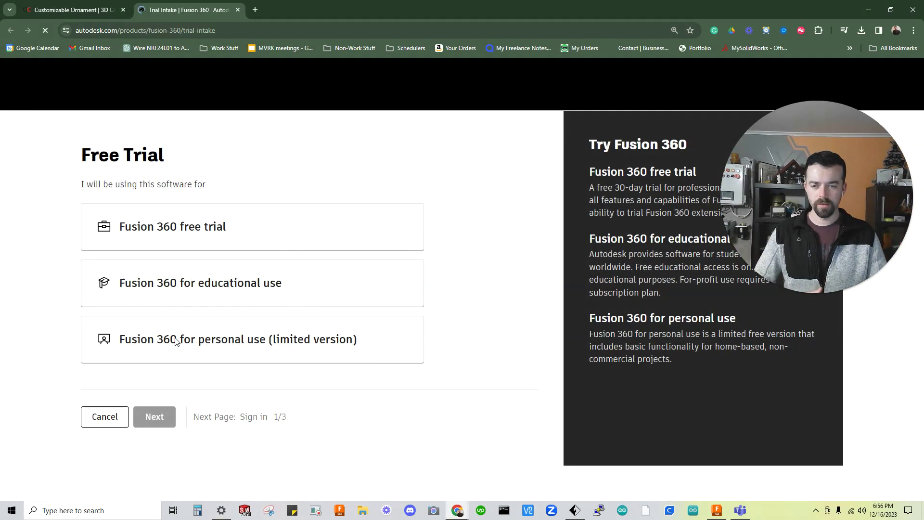
click(165, 339)
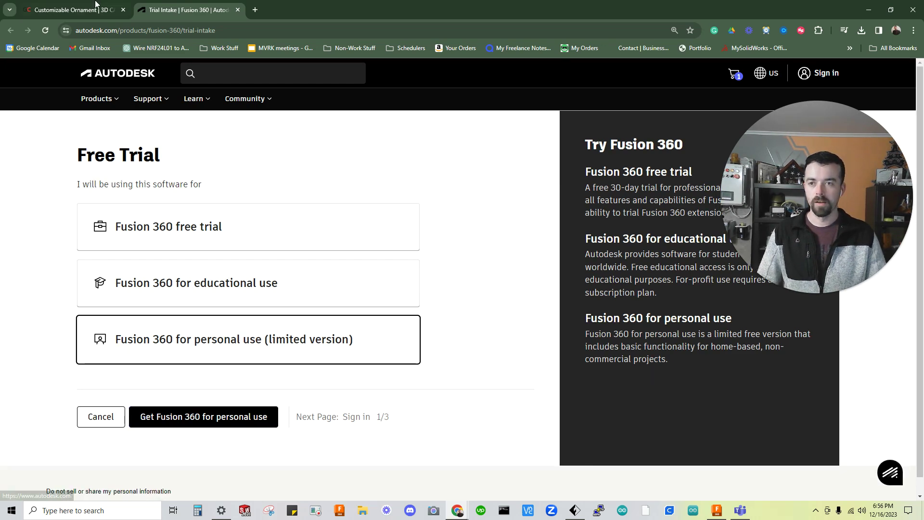
Step: Return through the GrabCAD page to Fusion 360 and open the ParametricText dialog to view the ornaments' text parameters
click(114, 5)
click(296, 272)
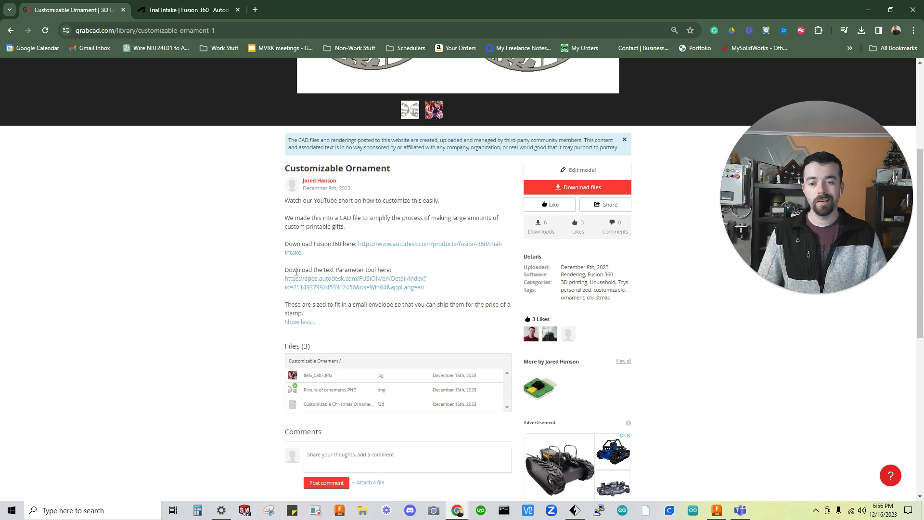
click(717, 510)
click(454, 54)
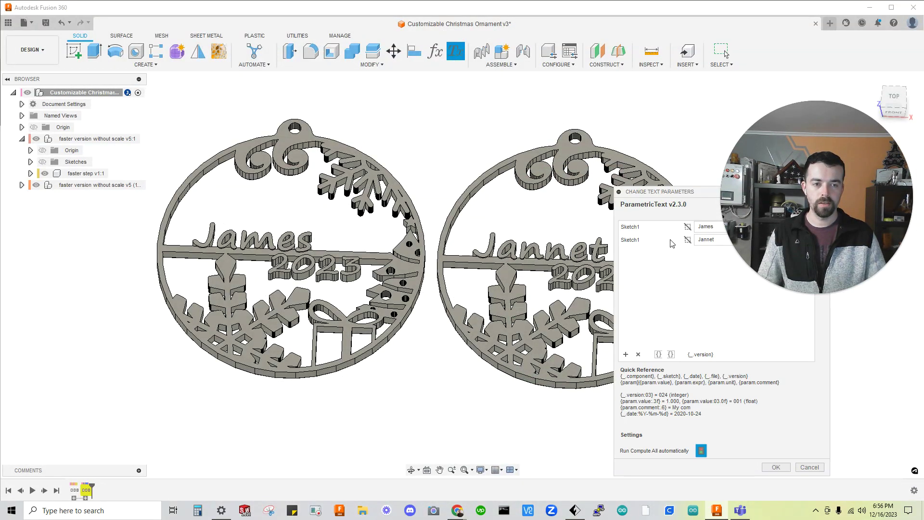
drag(680, 195, 473, 171)
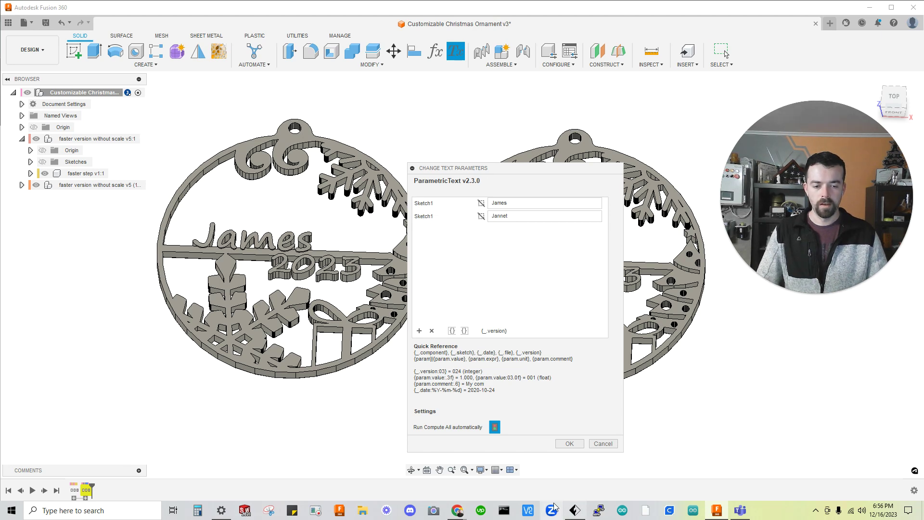
Step: Switch to the GrabCAD page in Chrome and download the file Customizable Christmas Ornament v1.f3d
mouse_move(457, 510)
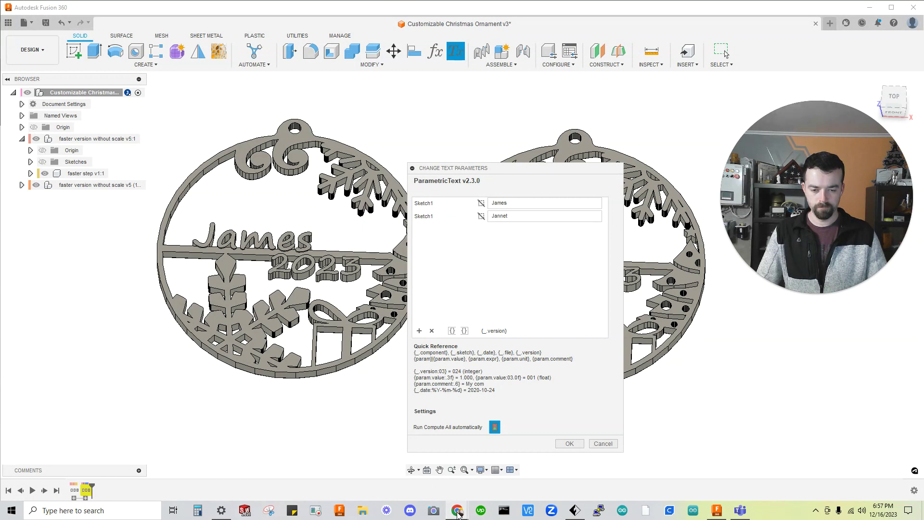
click(354, 473)
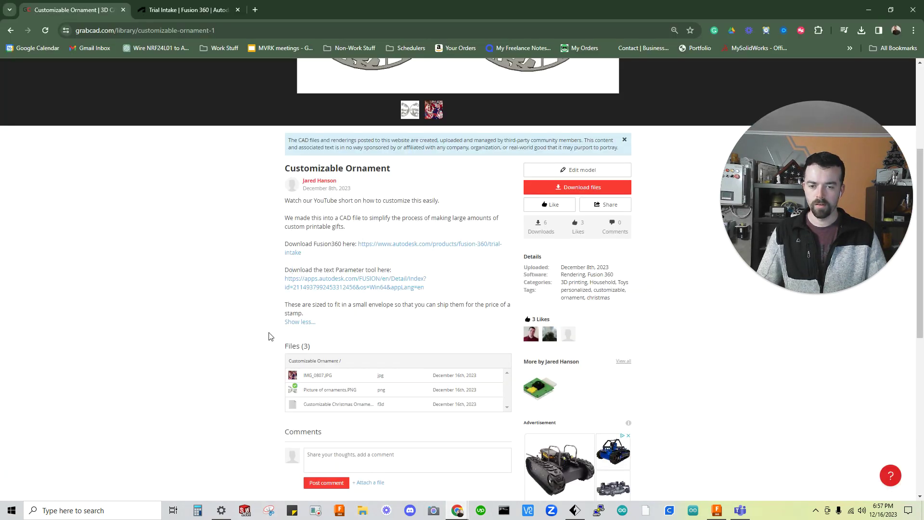
scroll(269, 336, down, 2)
click(550, 93)
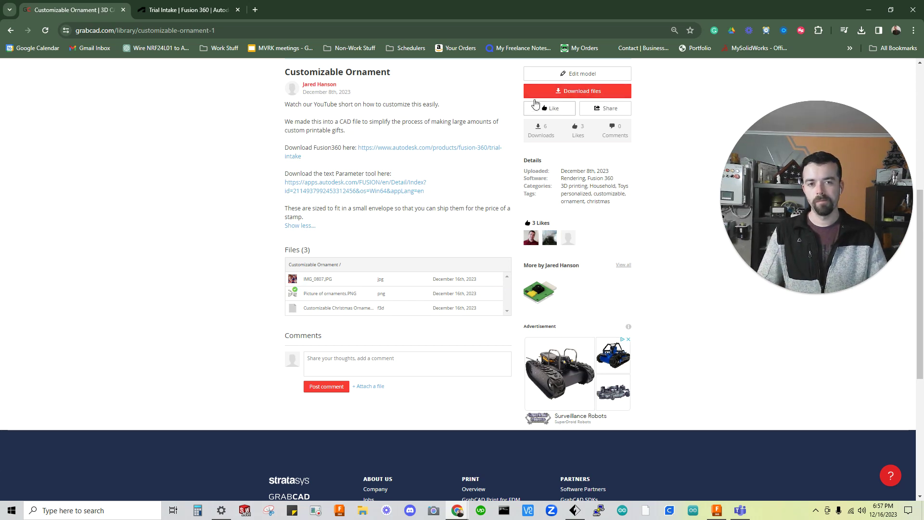
click(574, 92)
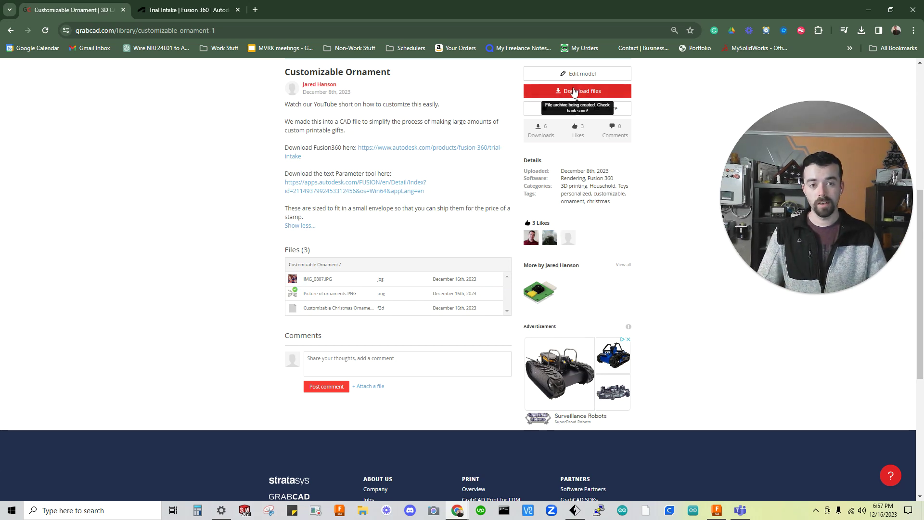
click(370, 311)
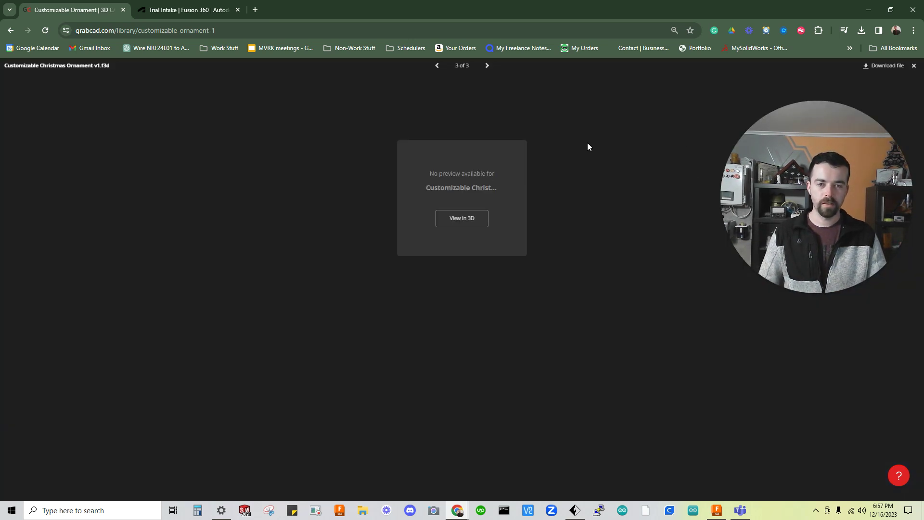
click(884, 67)
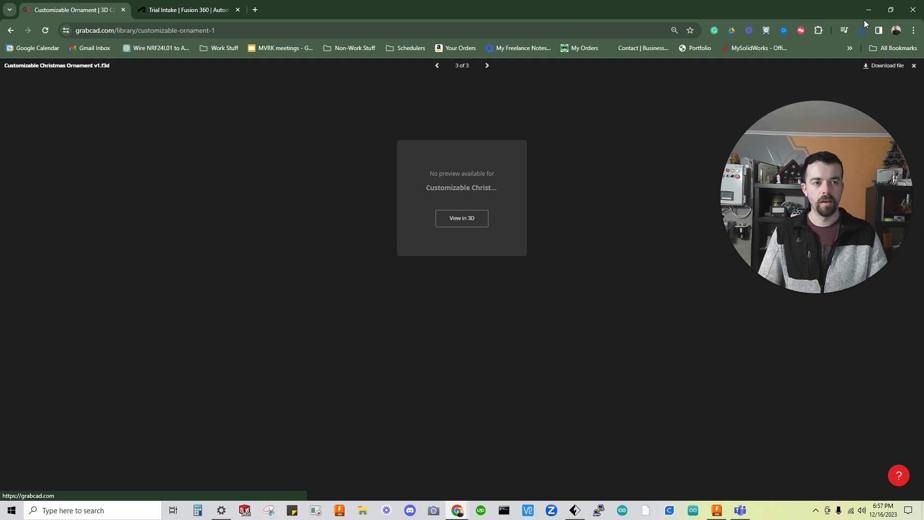
Step: Switch to Fusion 360, close the text parameters dialog and upload Customizable Christmas Ornament v1 (2).f3d to the 3D print gifts folder
click(716, 510)
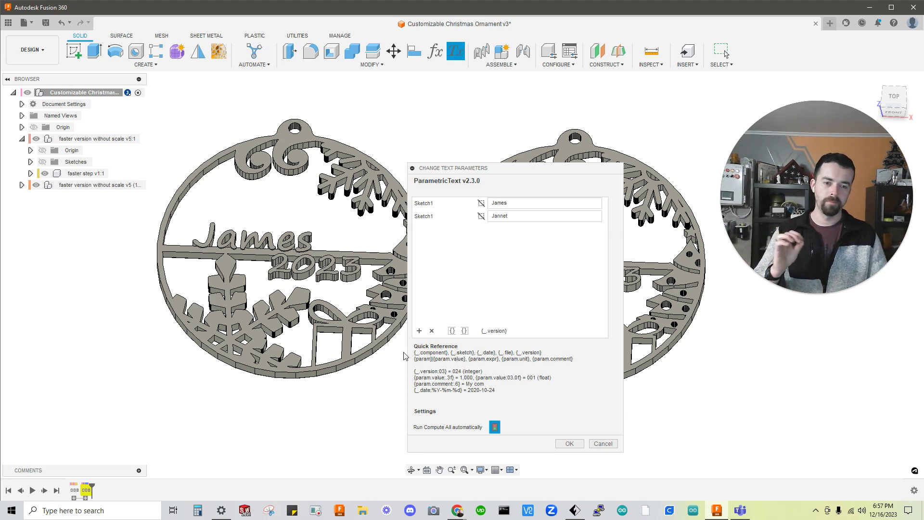
click(603, 444)
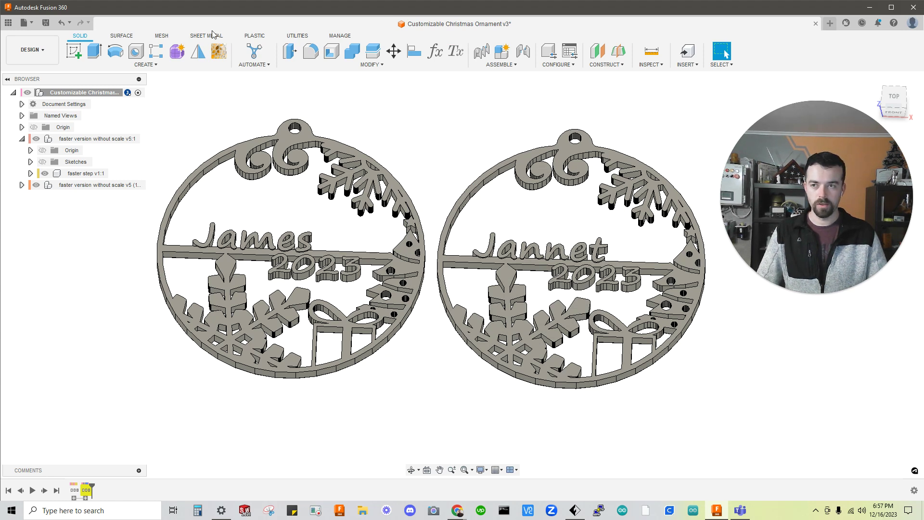
click(7, 24)
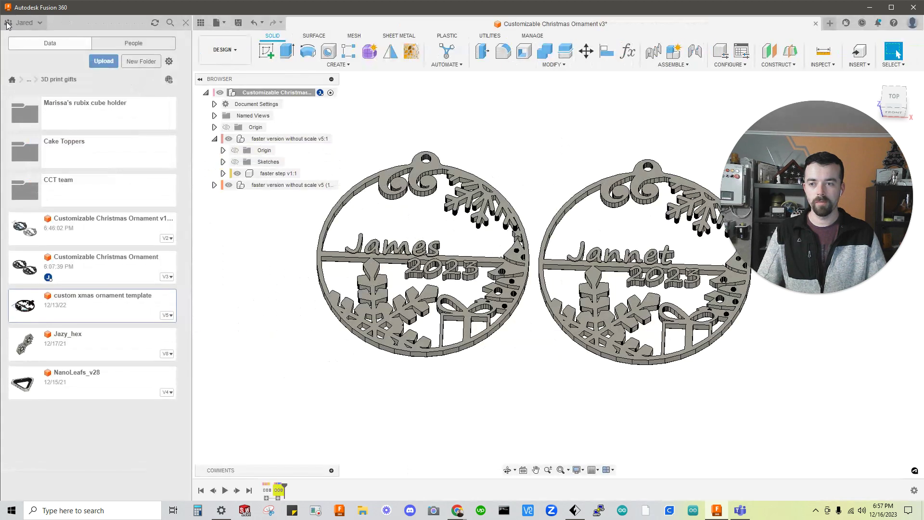
click(102, 60)
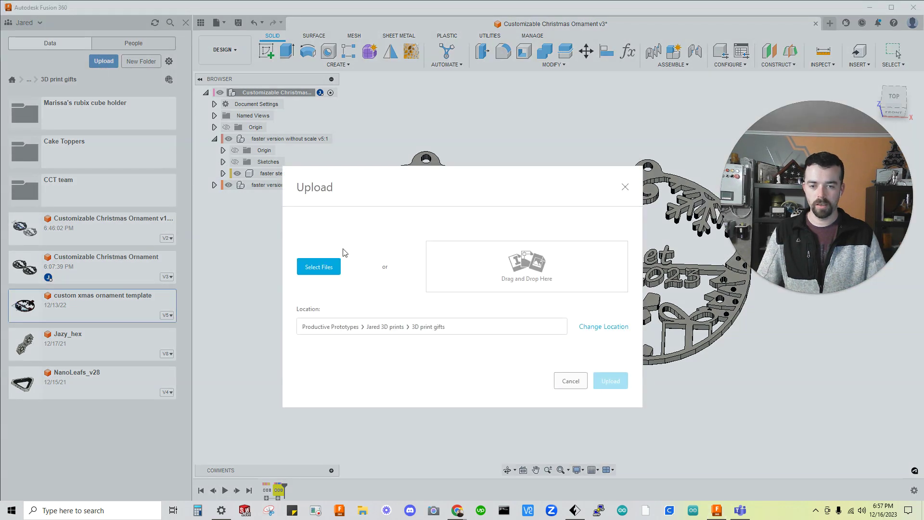
click(312, 265)
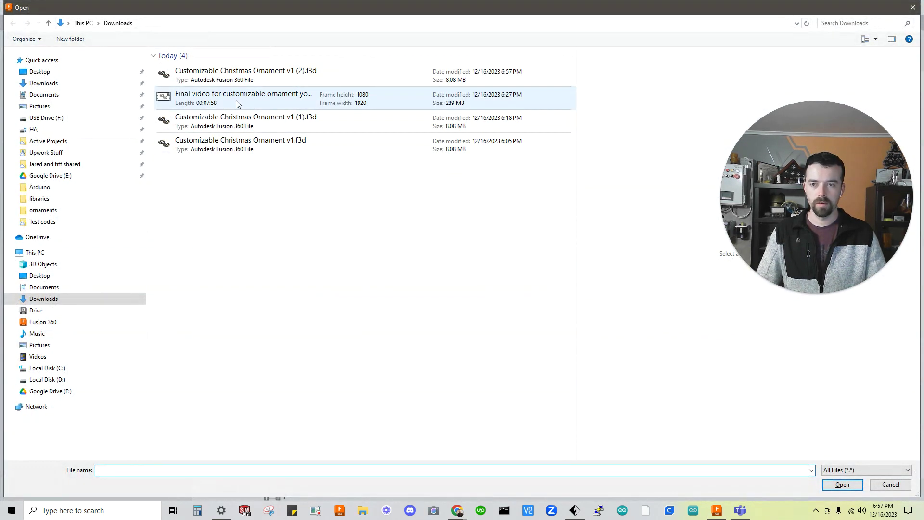
click(230, 82)
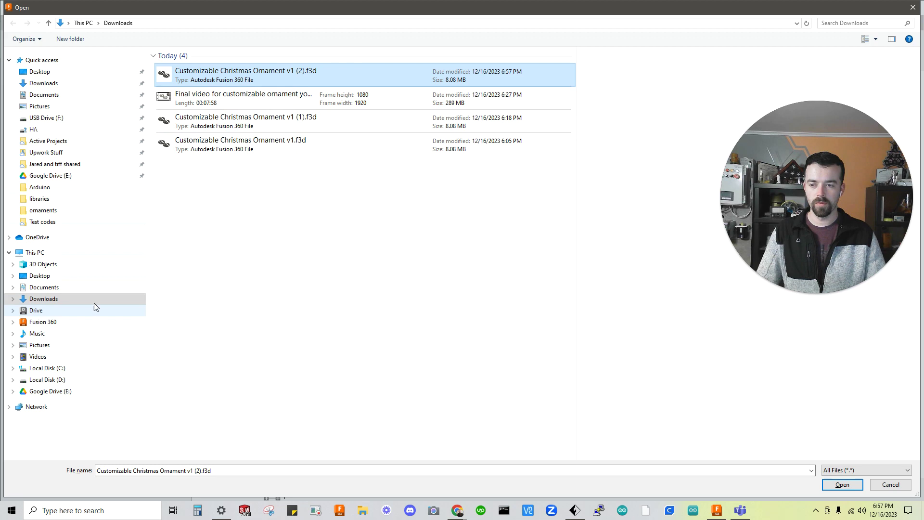
click(843, 485)
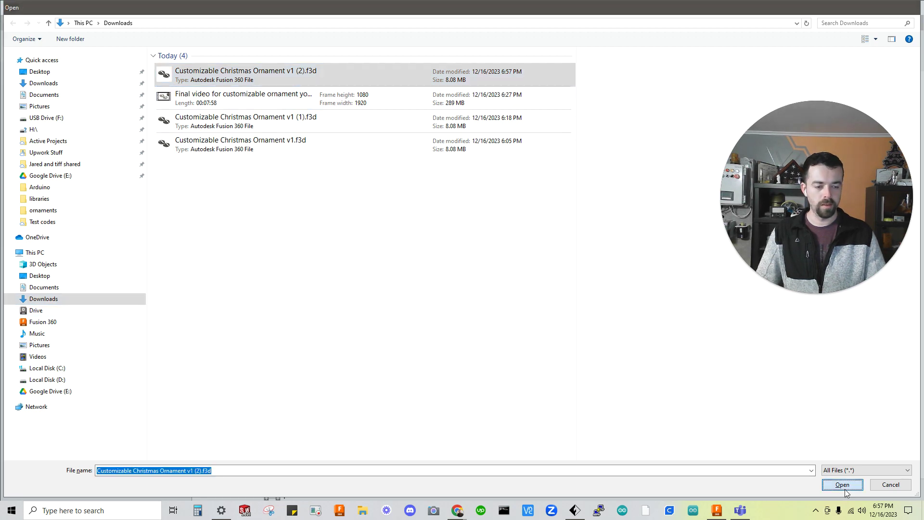
click(716, 440)
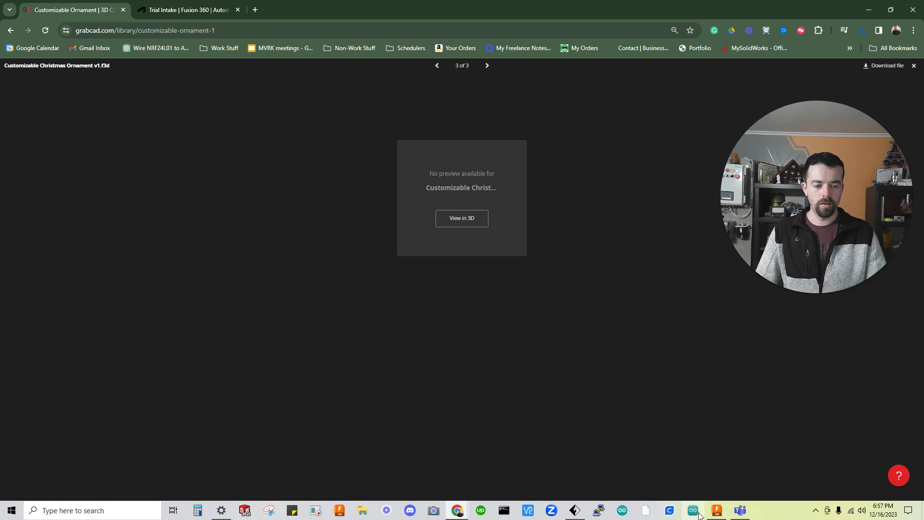
click(716, 510)
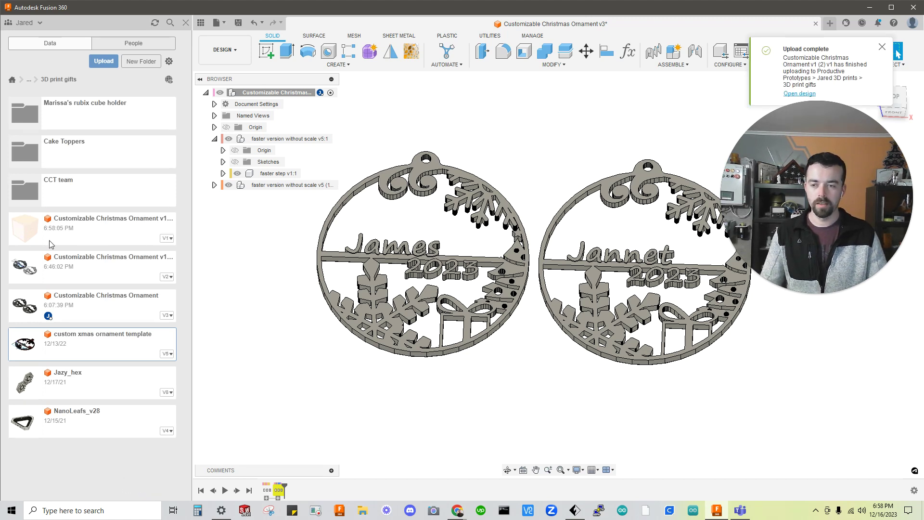
Step: Open the uploaded Customizable Christmas Ornament v1 (2) design and inspect the name lettering on both ornaments
click(121, 235)
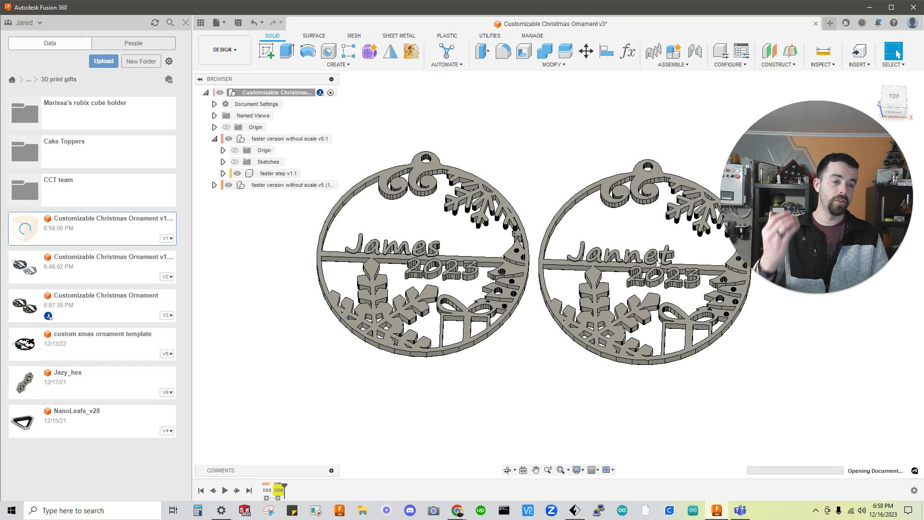
click(186, 23)
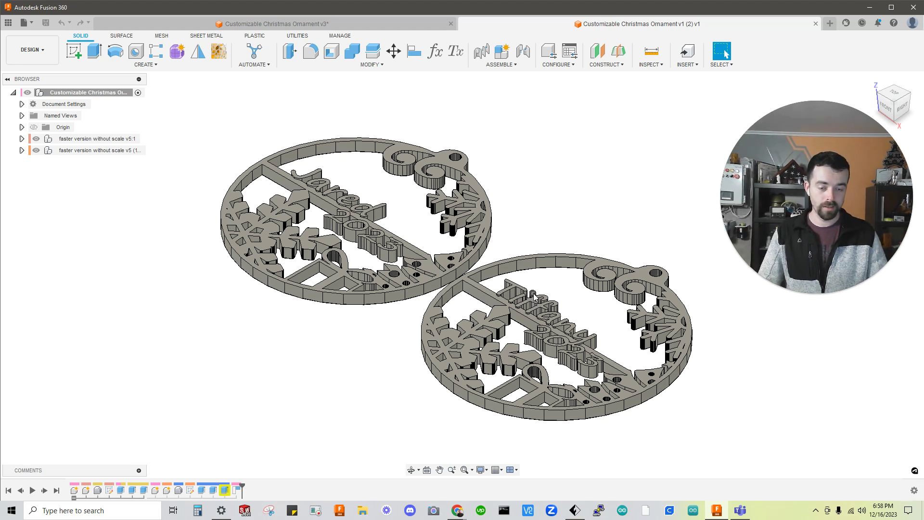
scroll(533, 294, up, 10)
scroll(542, 299, down, 3)
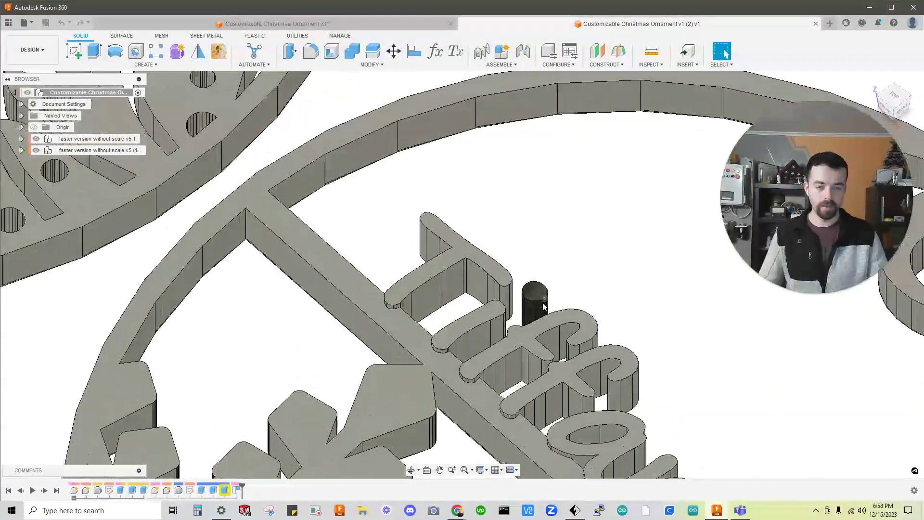
shift+middle_drag(541, 299, 462, 272)
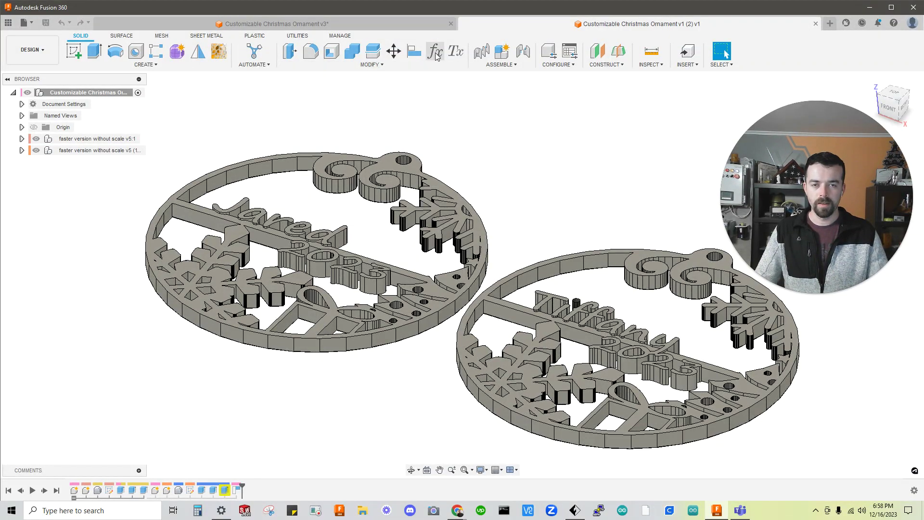
shift+middle_drag(472, 86, 553, 198)
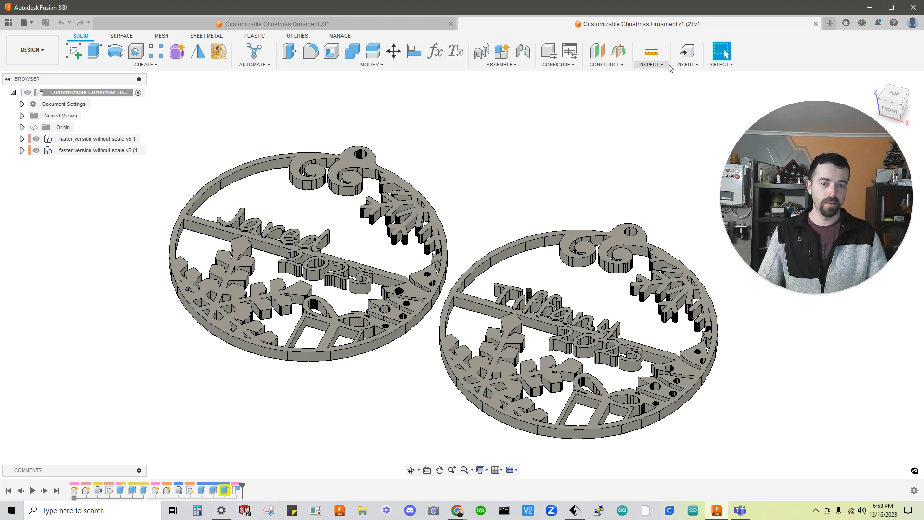
Step: Assign Shift+T as the keyboard shortcut for the Change Text Parameters command
click(377, 67)
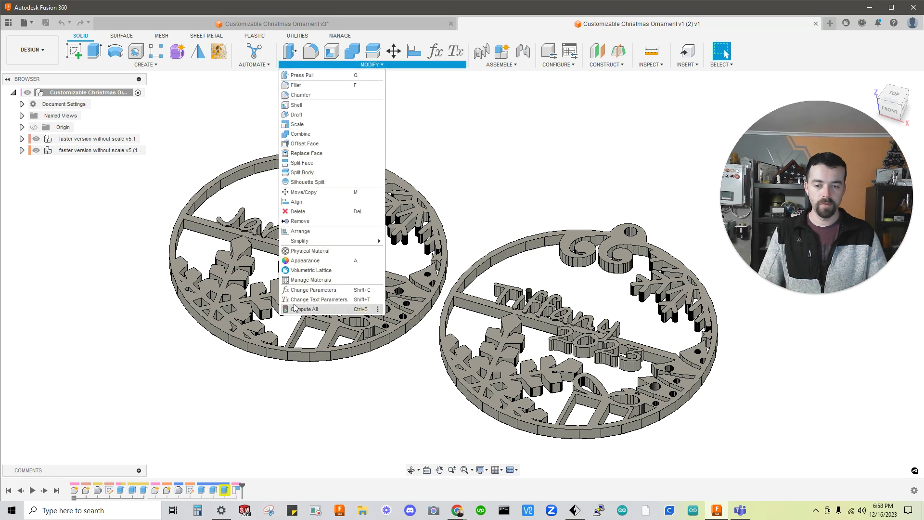
click(378, 299)
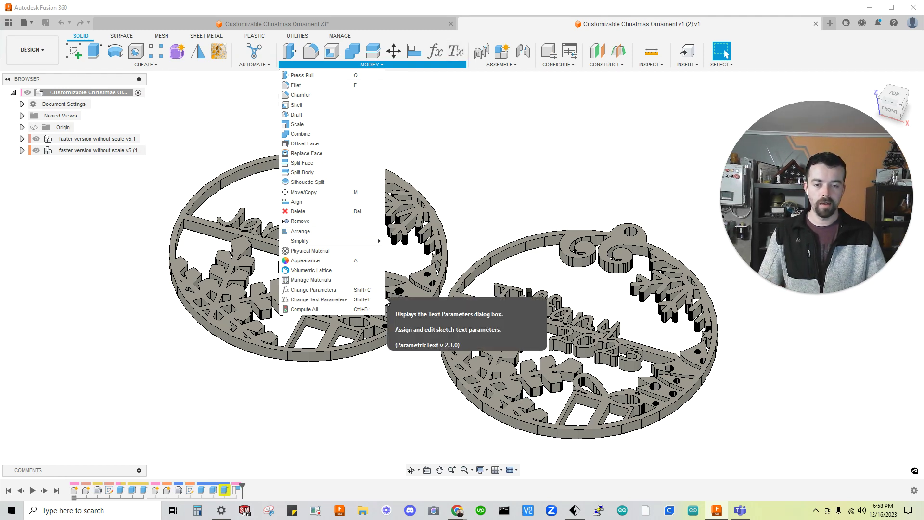
click(377, 299)
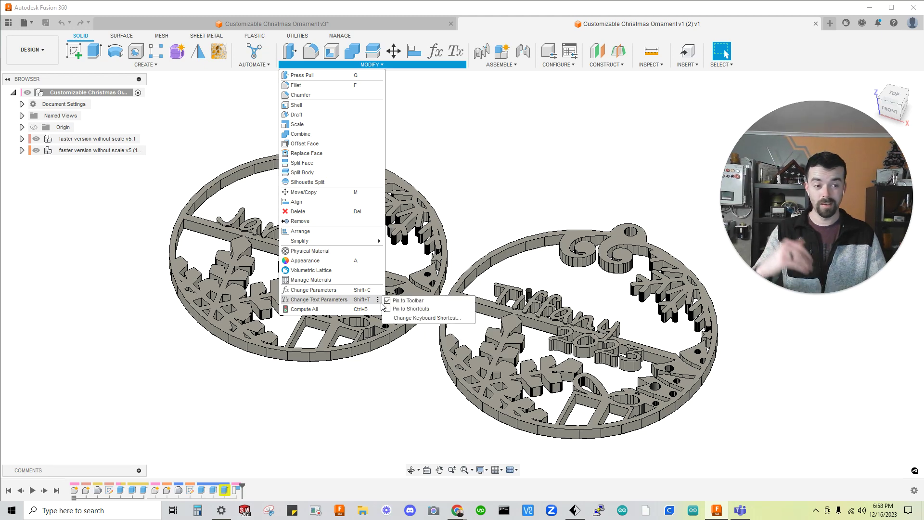
click(431, 318)
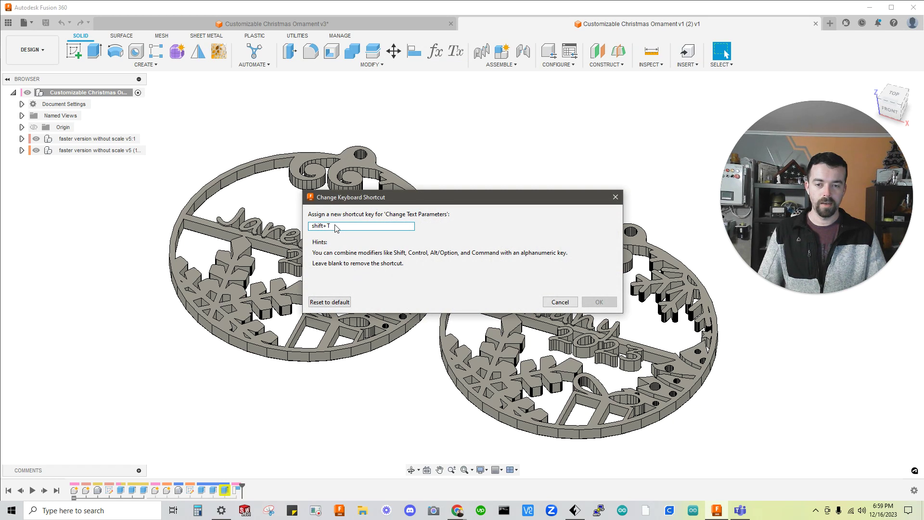
key(BackSpace)
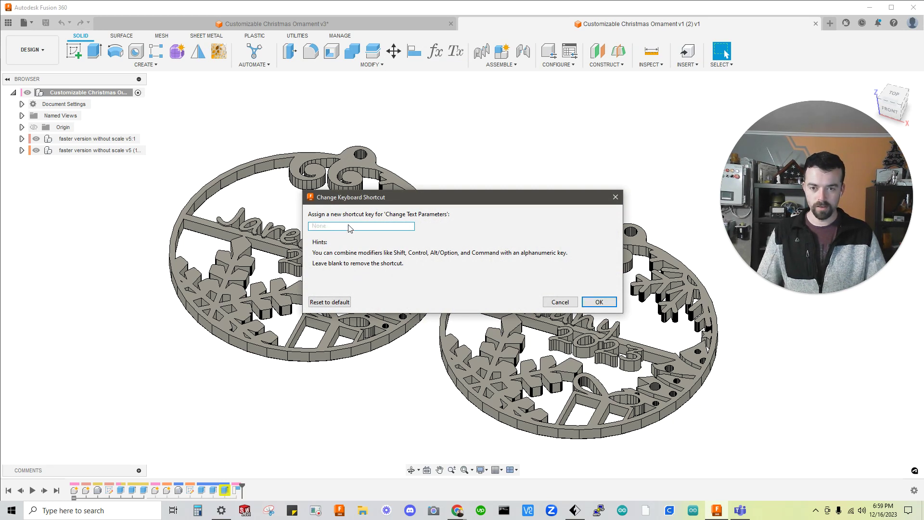
key(shift+t)
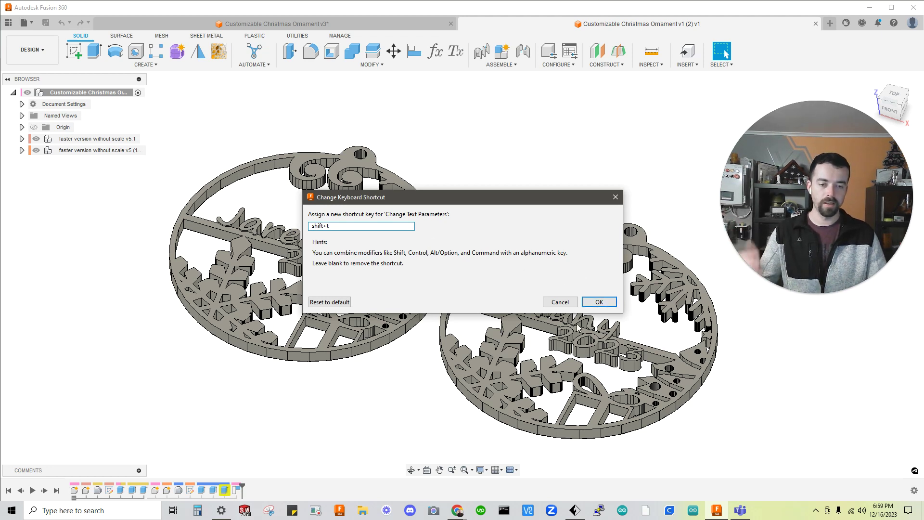
click(598, 301)
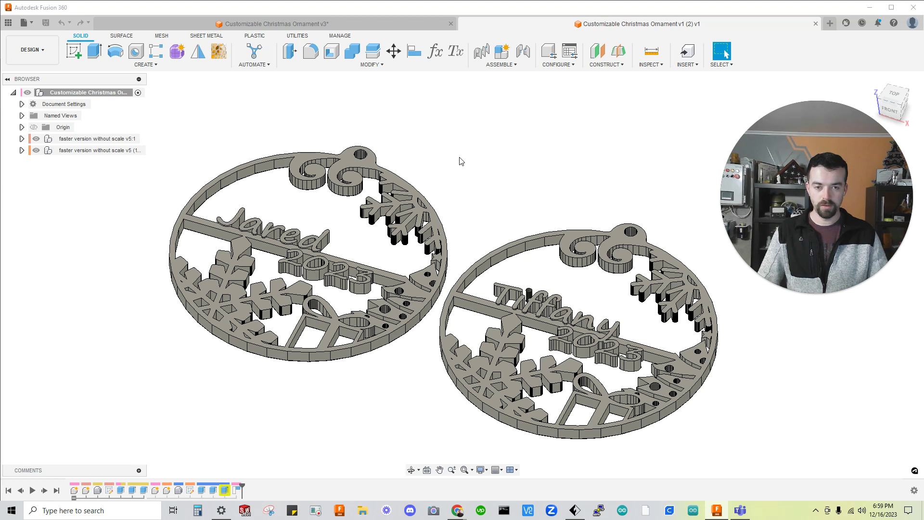
Step: Replace the names on both ornaments with new first names through the Change Text Parameters command
key(t)
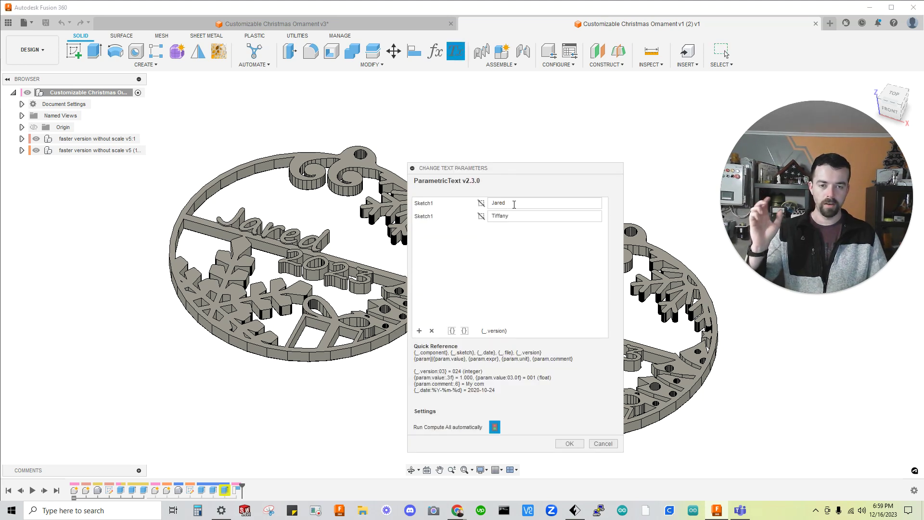
drag(503, 169, 575, 138)
click(594, 150)
key(BackSpace)
key(BackSpace)
key(BackSpace)
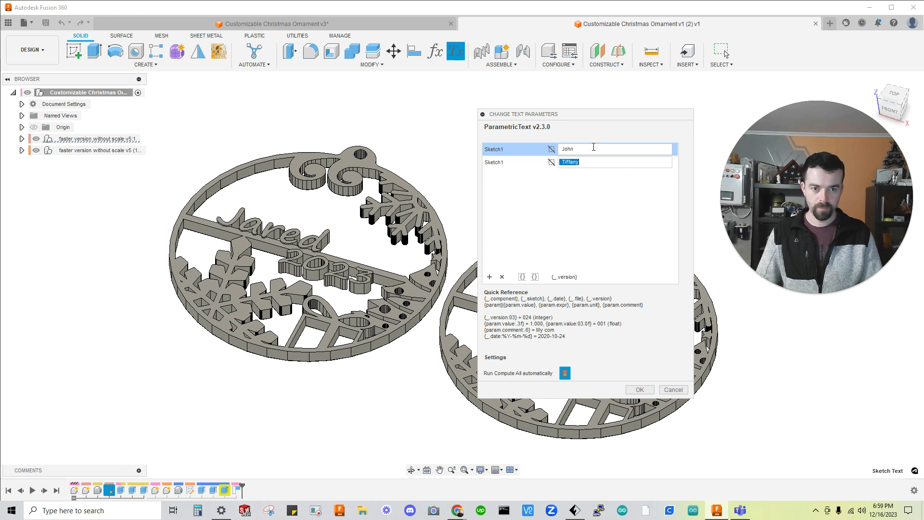
key(BackSpace)
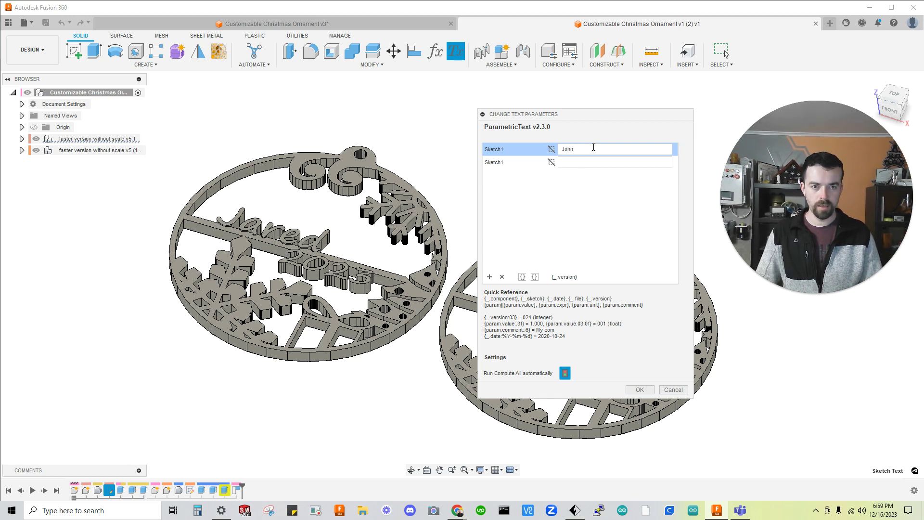
text(Jan)
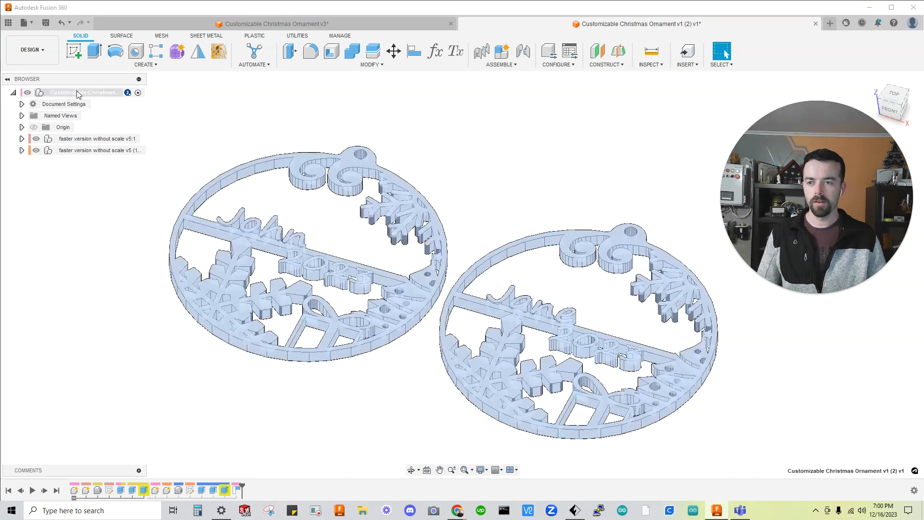
Step: Save the whole design as a binary STL mesh in millimetres, one file, medium refinement, and send it to FlashPrint
right_click(77, 91)
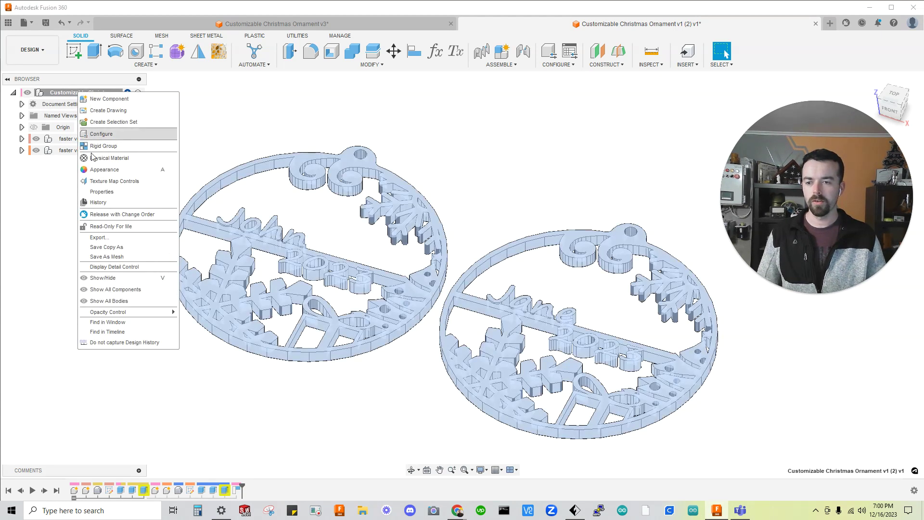
click(129, 256)
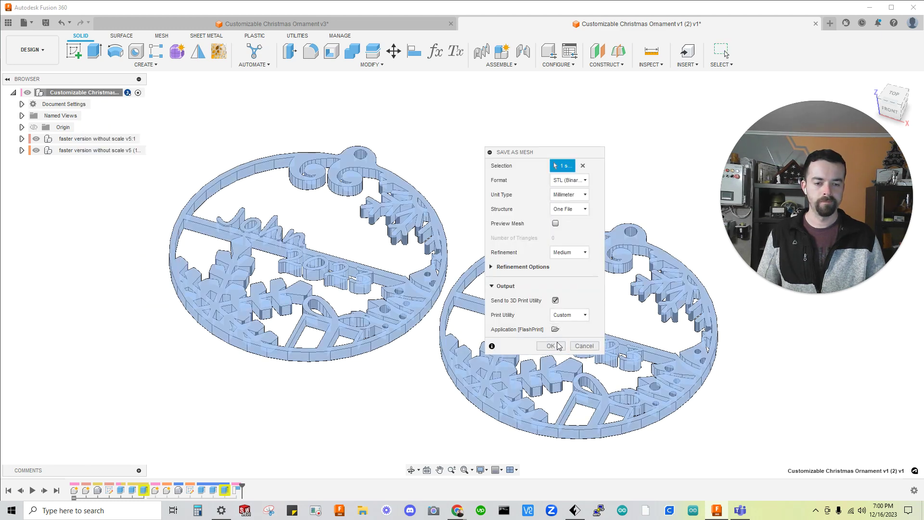
click(553, 347)
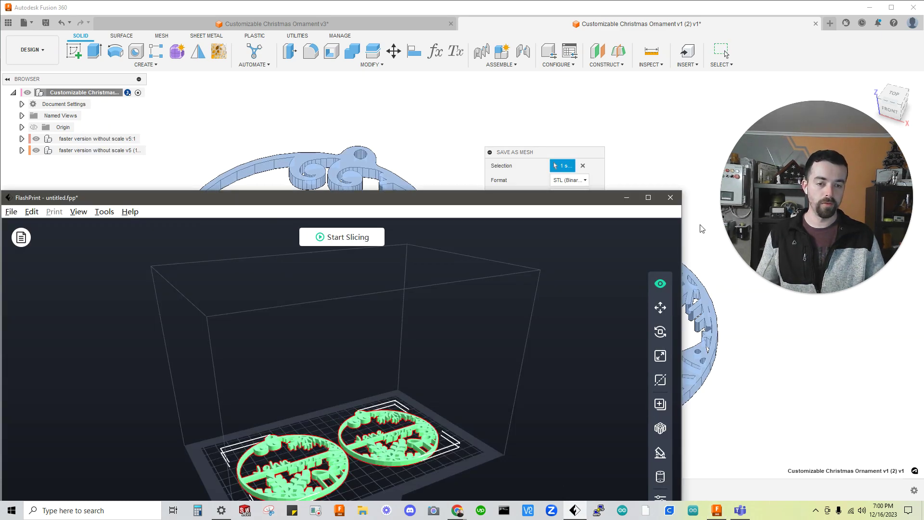
click(516, 153)
click(557, 281)
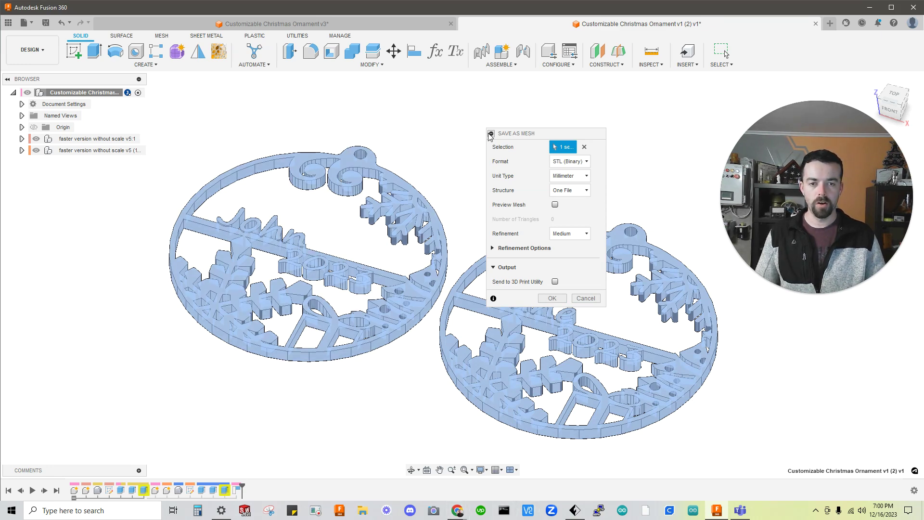
click(586, 298)
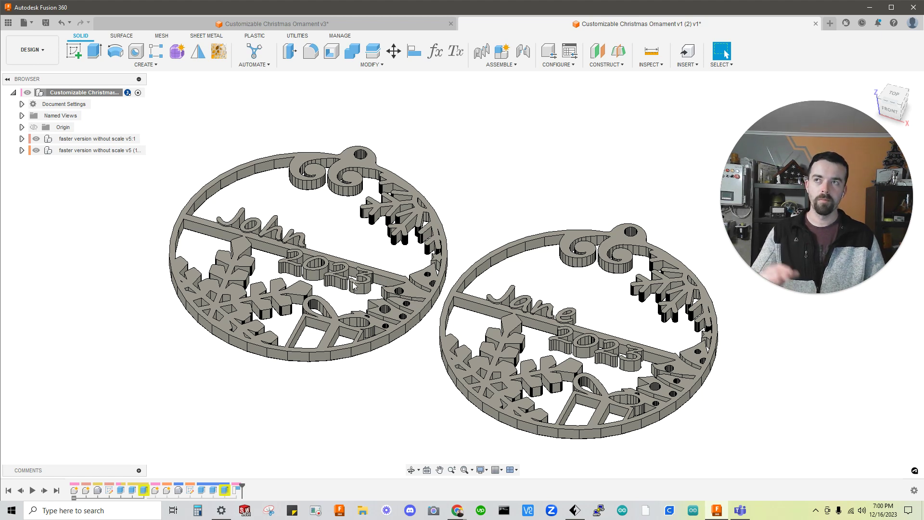
Step: Switch to GrabCAD in Chrome, go back to the search results and reopen the Customizable Ornament page to review it
mouse_move(456, 510)
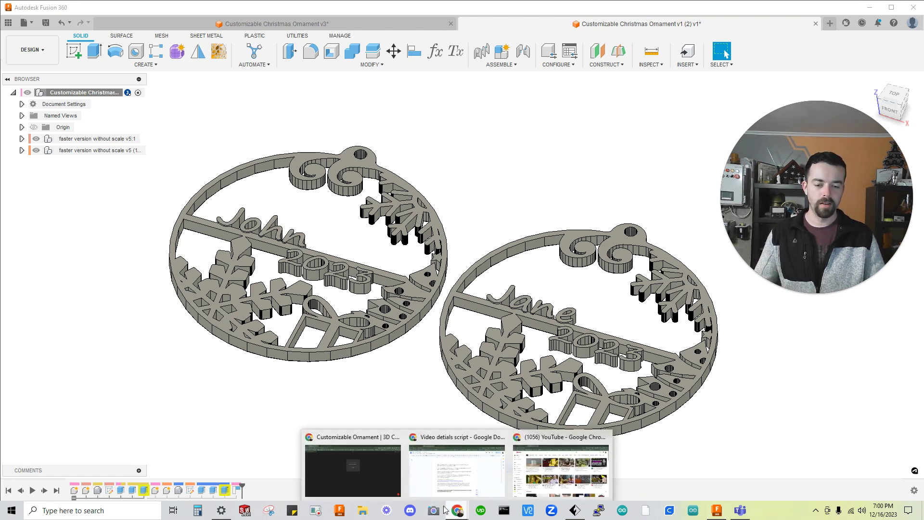
click(366, 468)
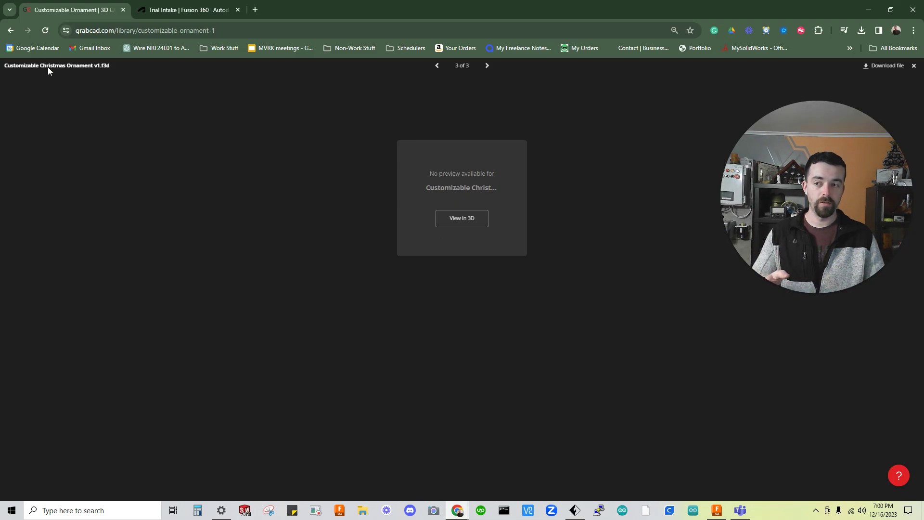
click(10, 31)
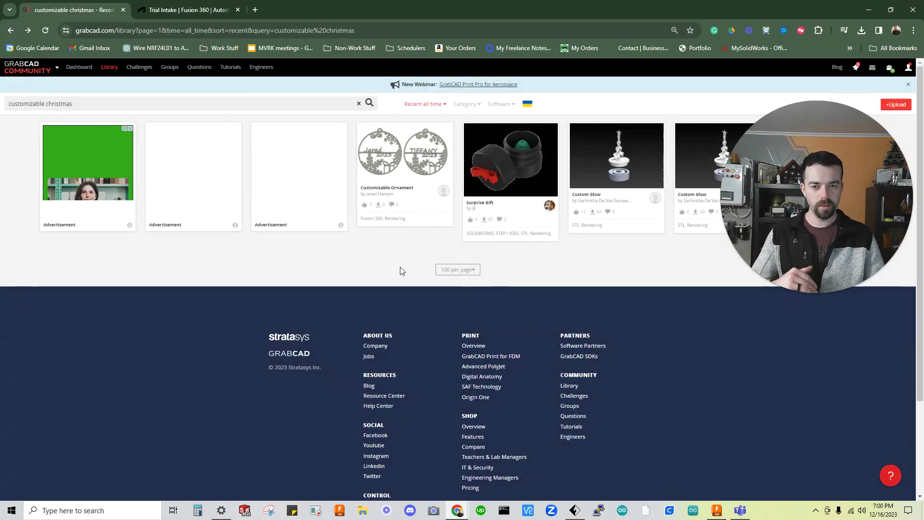
click(423, 149)
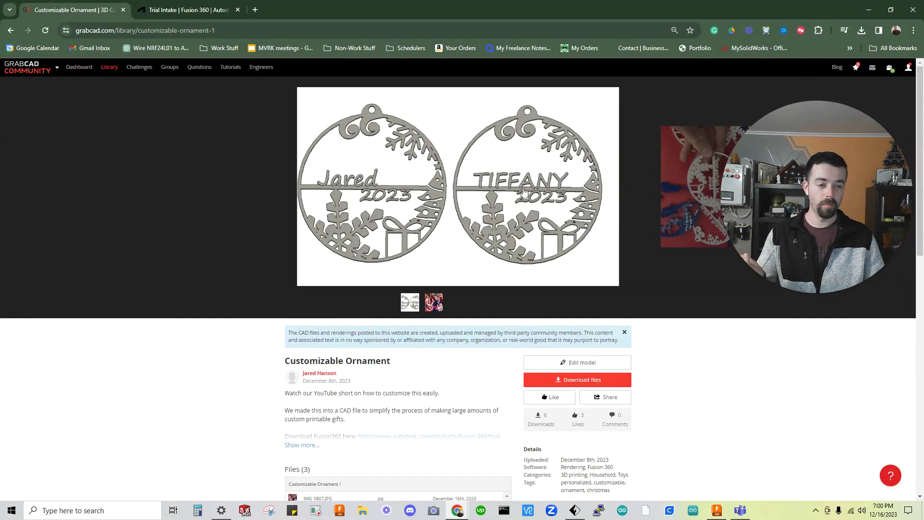
scroll(469, 213, down, 7)
scroll(394, 217, up, 7)
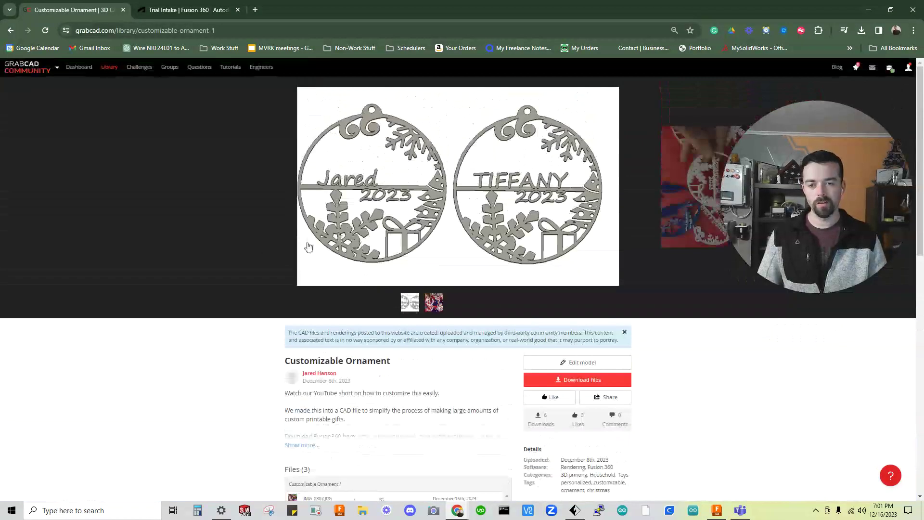